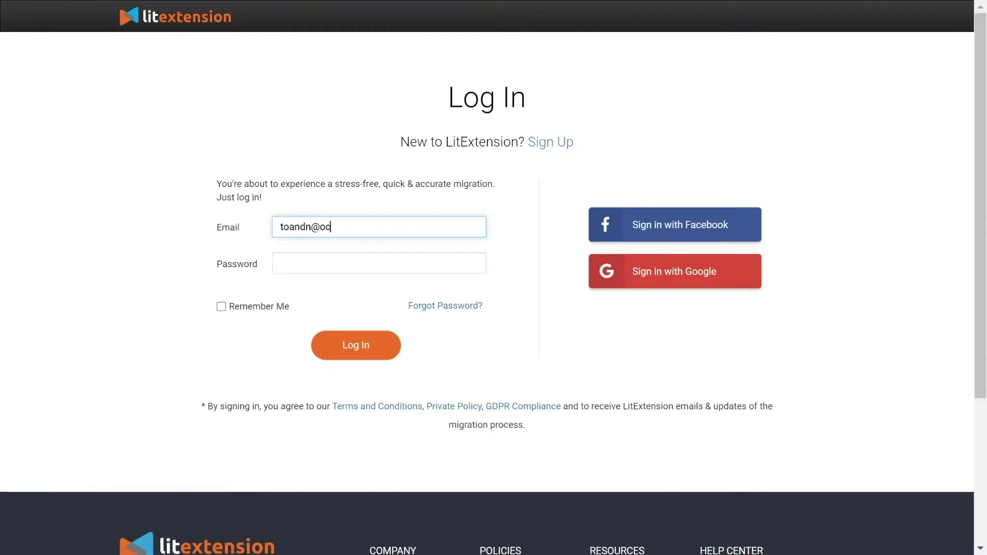
Enter the account e-mail, then create a new migration with Prestashop as the source cart.
{"action": "type", "text": "eansoftware"}
{"action": "type", "text": ".com.vn"}
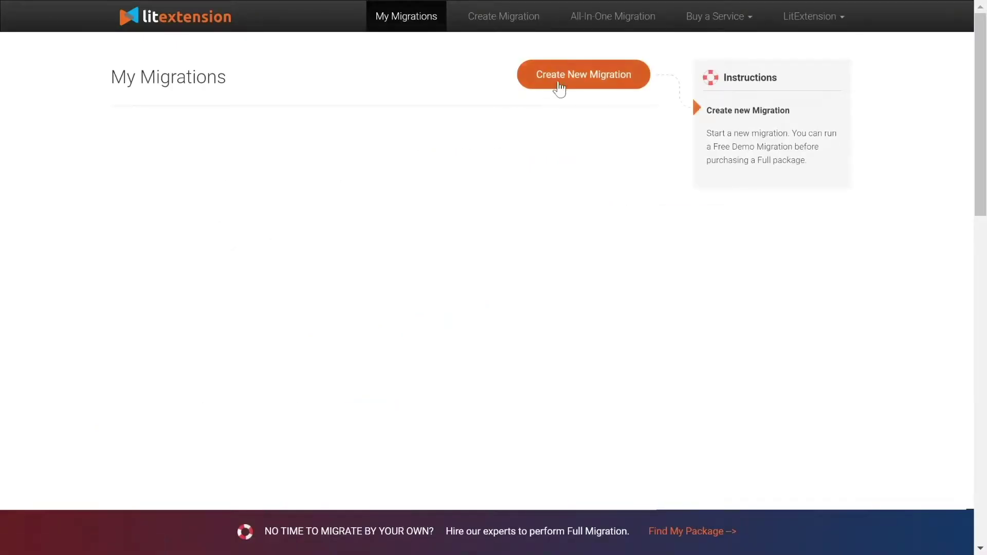
{"action": "left_click", "coordinate": [564, 87]}
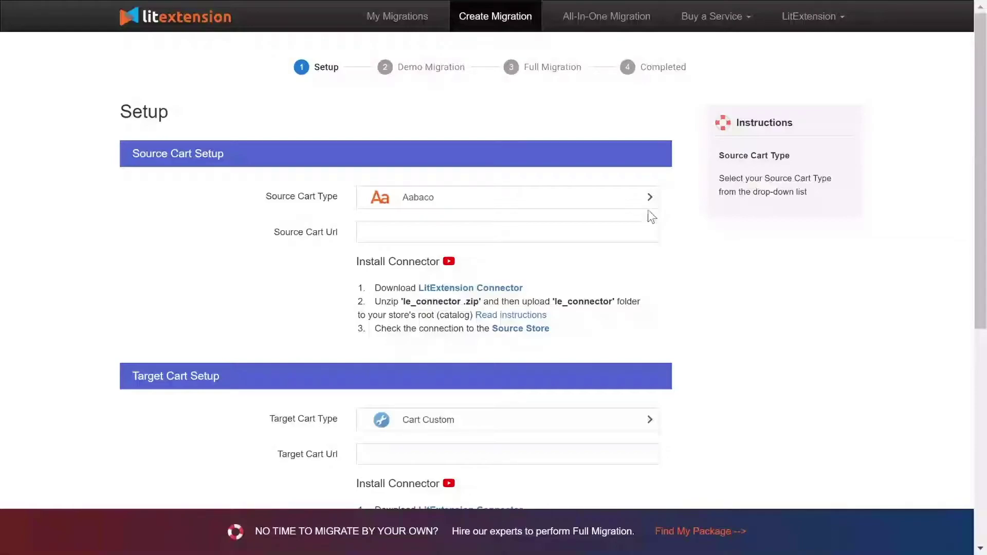
{"action": "left_click", "coordinate": [594, 206]}
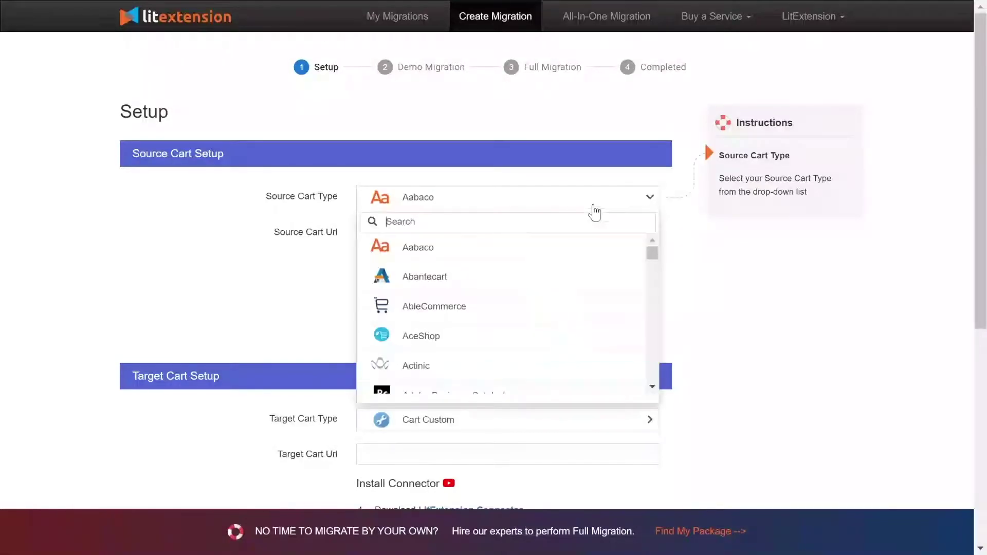
{"action": "type", "text": "presta"}
{"action": "left_click", "coordinate": [576, 249]}
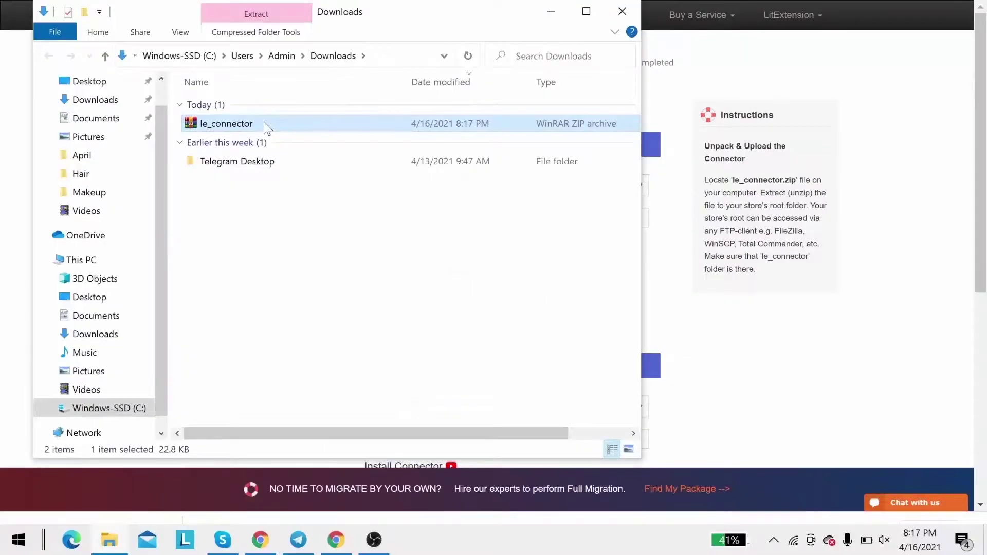
Extract le_connector.zip in place within the Downloads folder.
{"action": "right_click", "coordinate": [265, 124]}
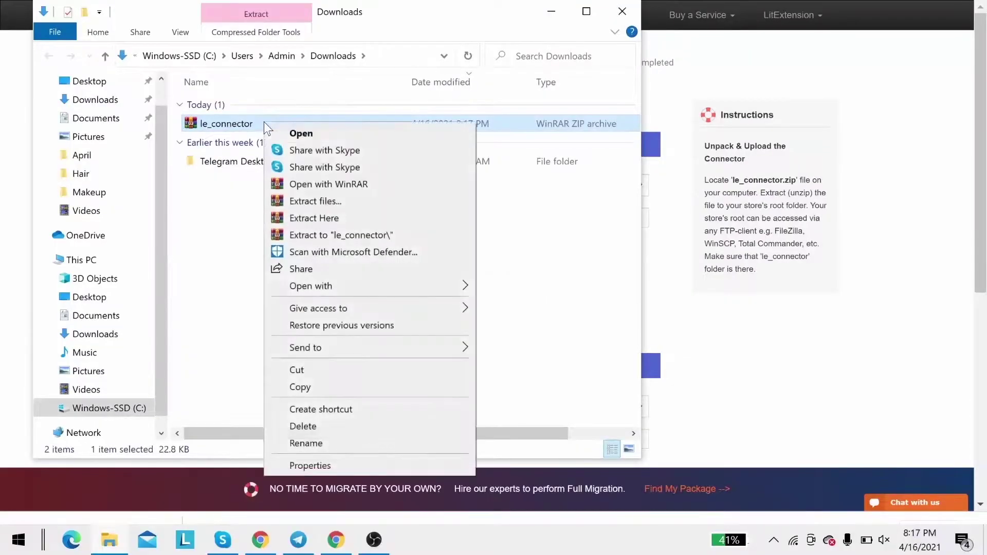
{"action": "left_click", "coordinate": [286, 219]}
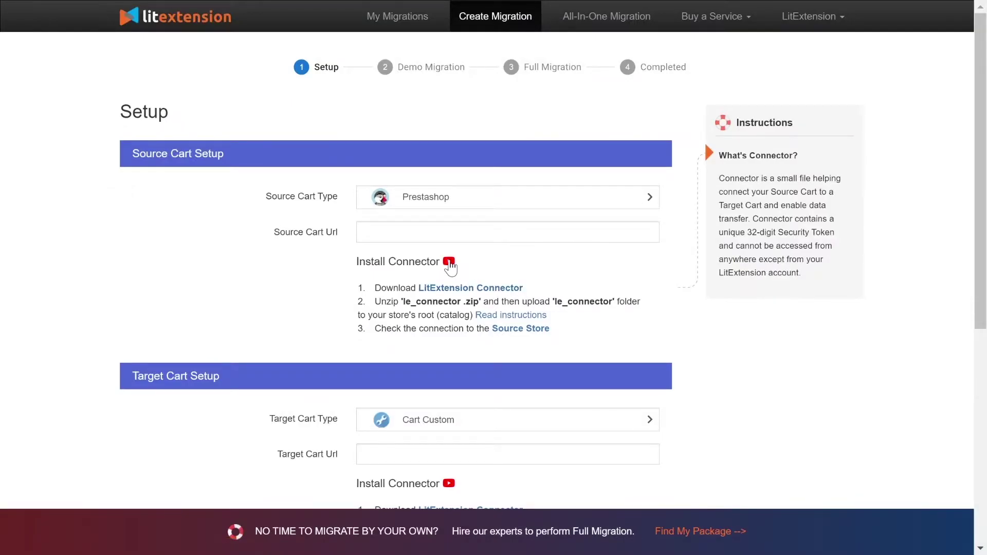
{"action": "left_click", "coordinate": [509, 324]}
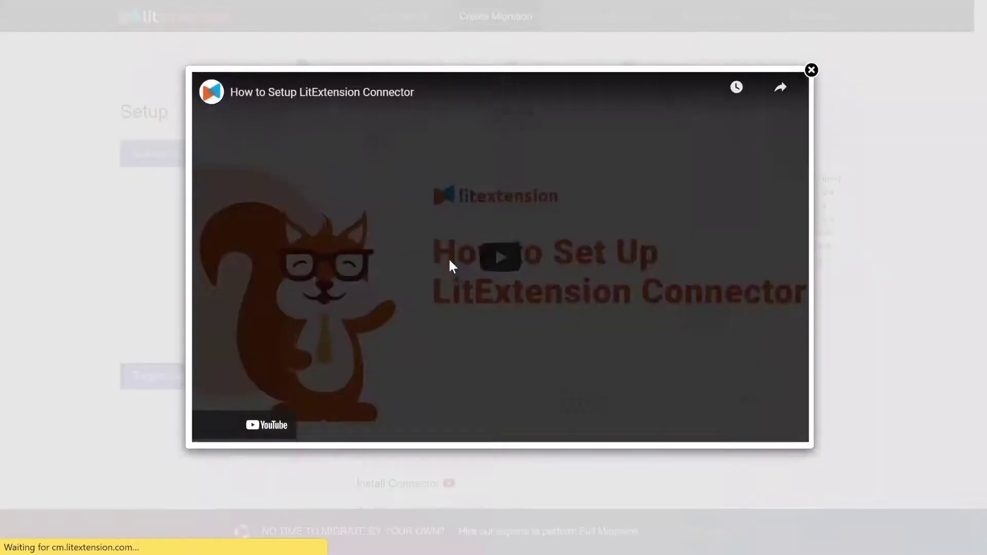
{"action": "left_click", "coordinate": [494, 269]}
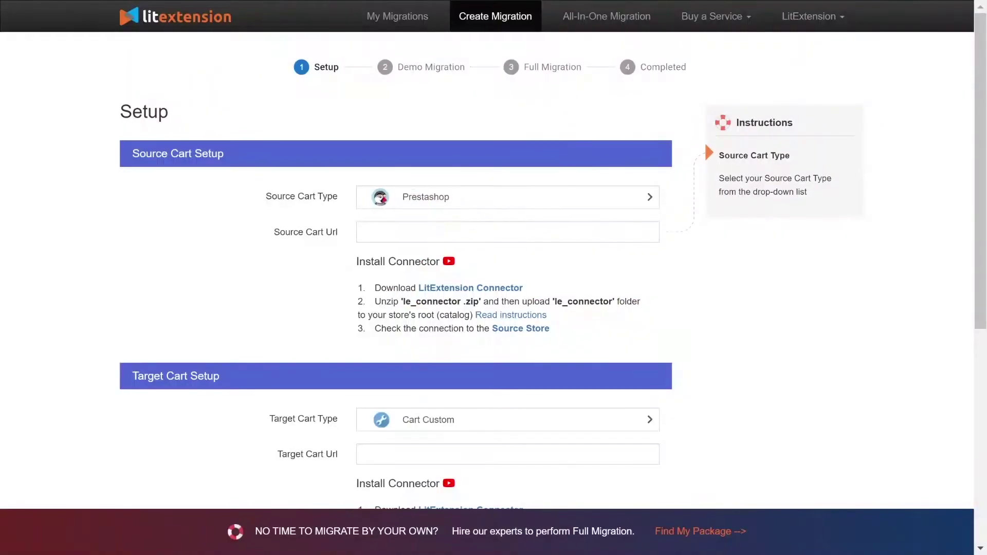
{"action": "type", "text": "http://45.56.66.224/your_source_cart"}
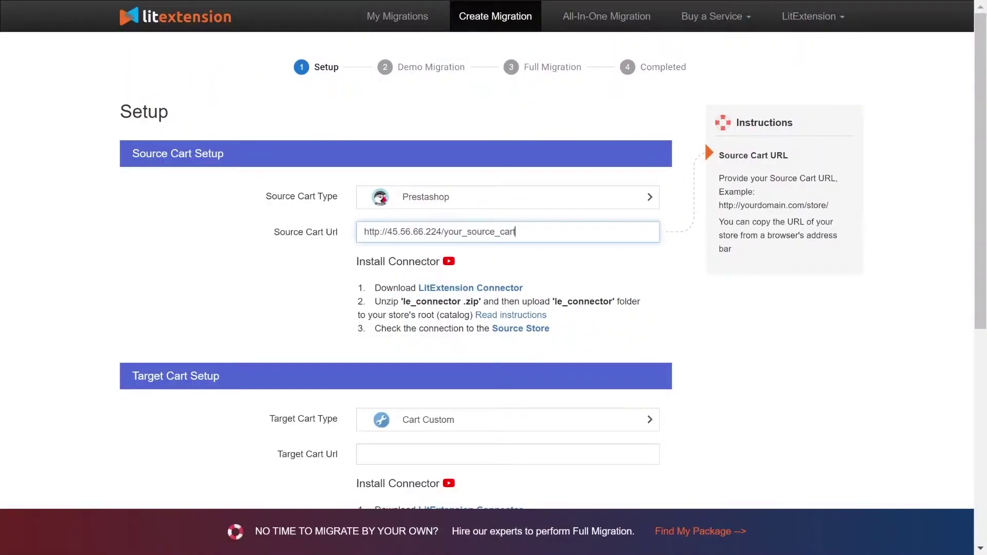
{"action": "left_click", "coordinate": [238, 265]}
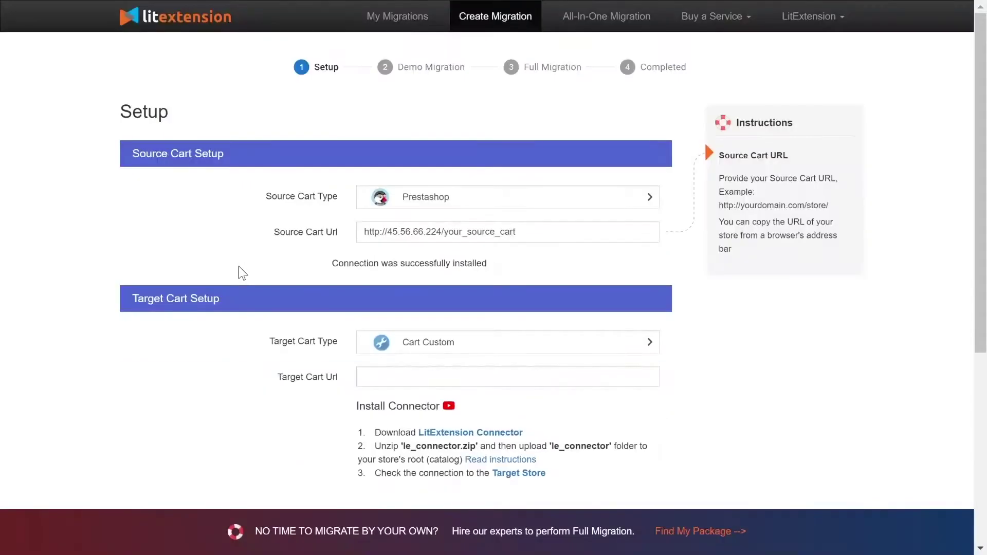
{"action": "scroll", "coordinate": [232, 263], "scroll_direction": "down", "scroll_amount": 3}
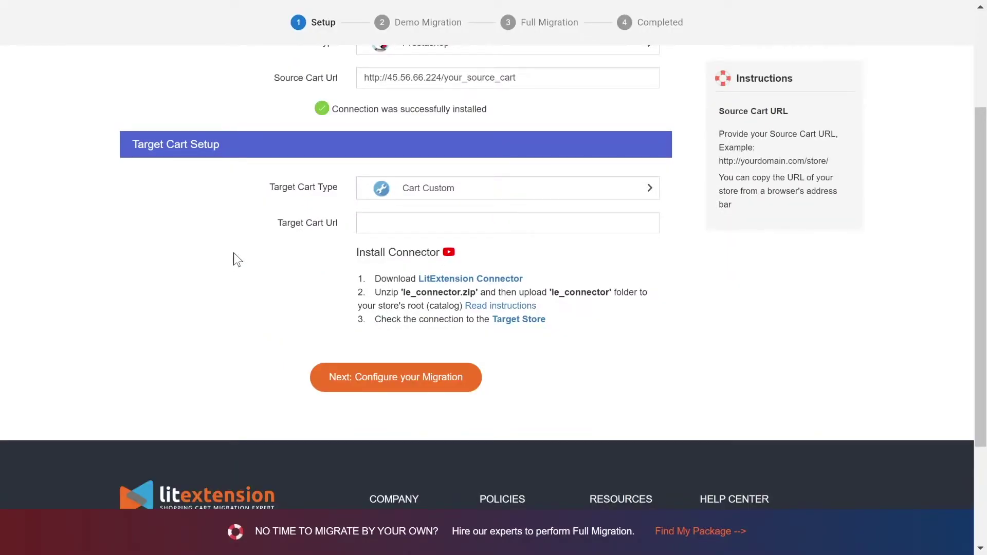
{"action": "left_click", "coordinate": [397, 200]}
{"action": "type", "text": "wo"}
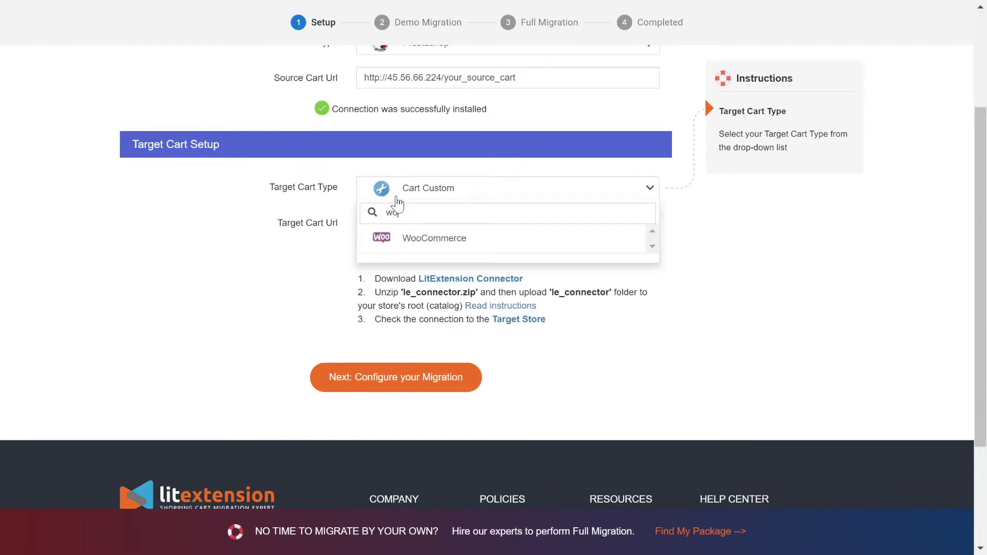
{"action": "left_click", "coordinate": [400, 235]}
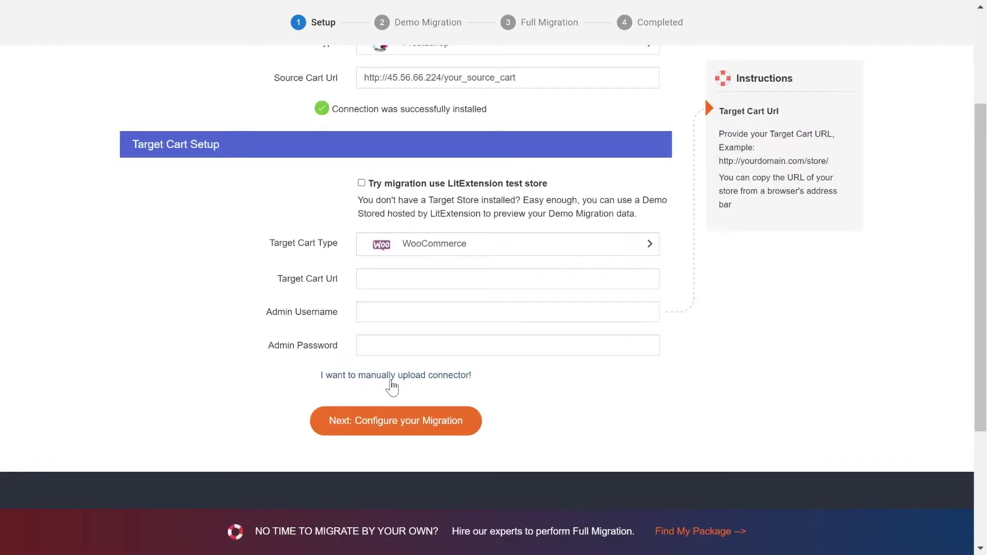
{"action": "left_click", "coordinate": [391, 383]}
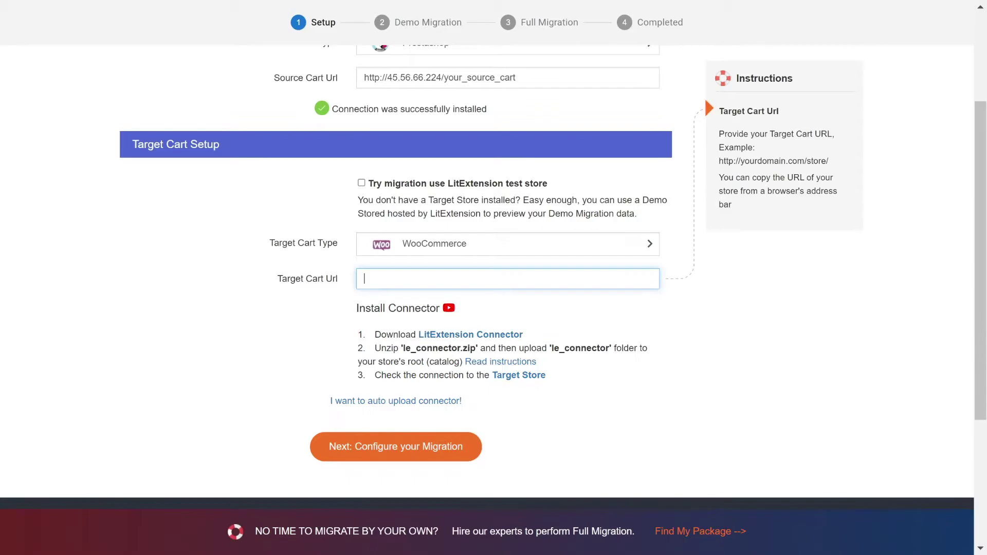
{"action": "type", "text": "http://45.33.0.186/your_target_cart"}
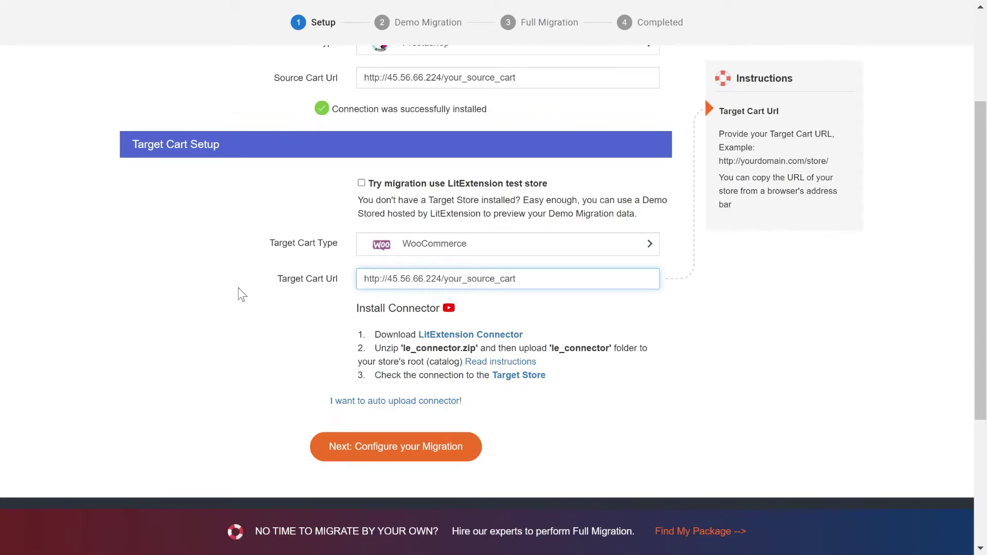
{"action": "left_click", "coordinate": [242, 291]}
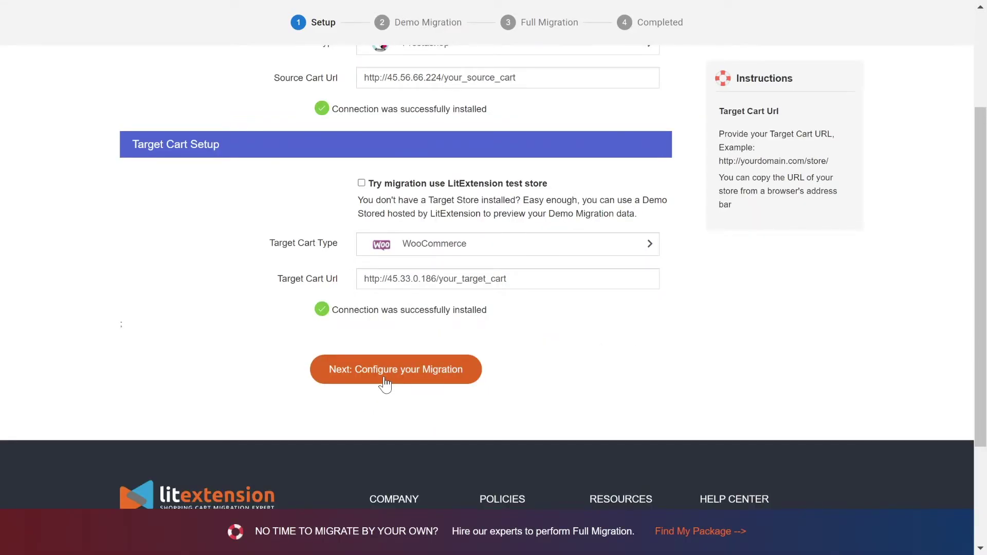
{"action": "left_click", "coordinate": [385, 370]}
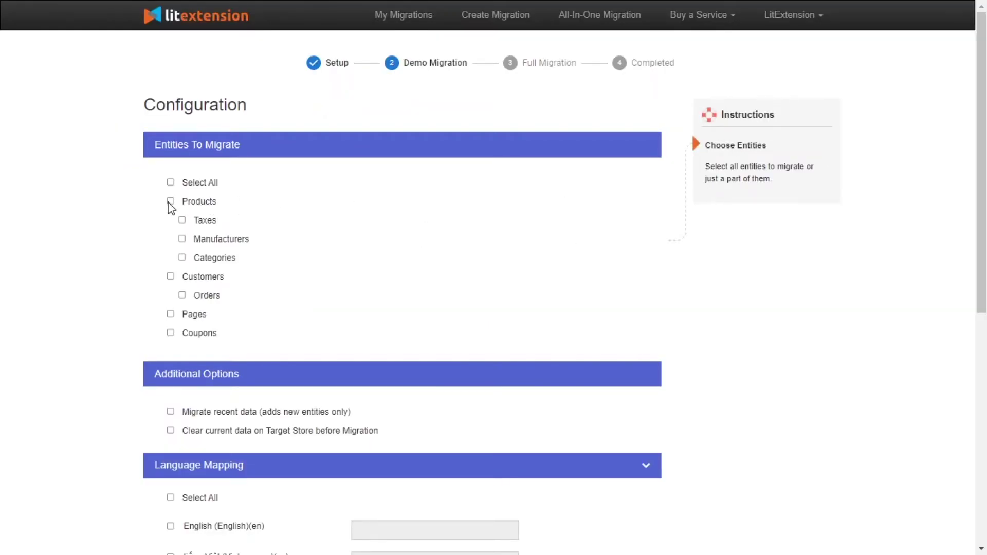
Tick Products, Customers and Coupons, and preview the customer passwords video.
{"action": "left_click", "coordinate": [171, 202]}
{"action": "left_click", "coordinate": [170, 277]}
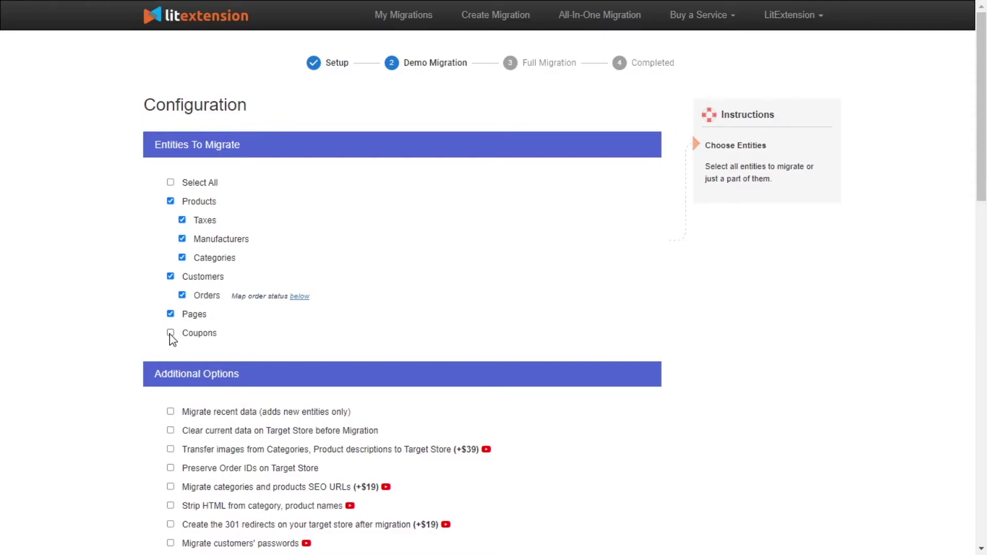
{"action": "left_click", "coordinate": [171, 334]}
{"action": "scroll", "coordinate": [470, 220], "scroll_direction": "down", "scroll_amount": 4}
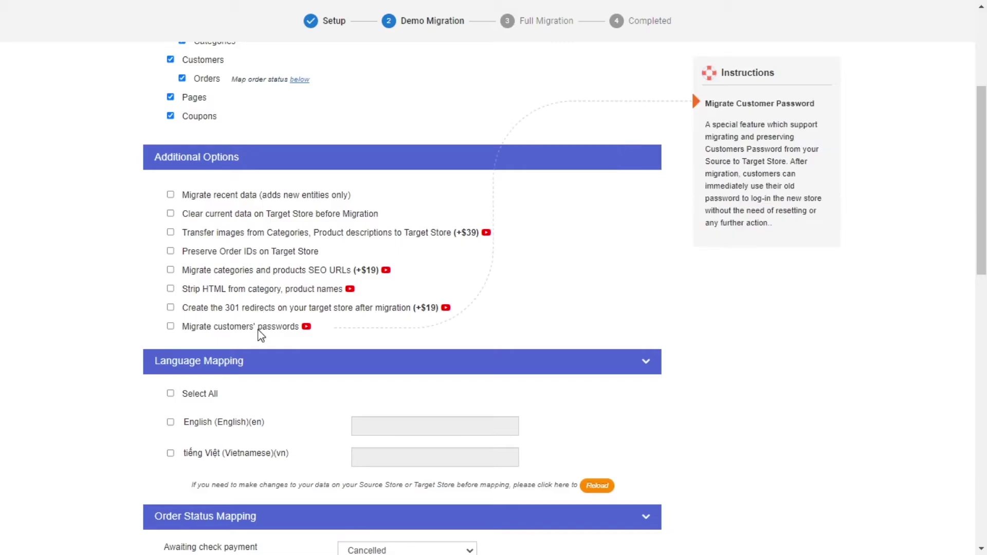
{"action": "left_click", "coordinate": [307, 328]}
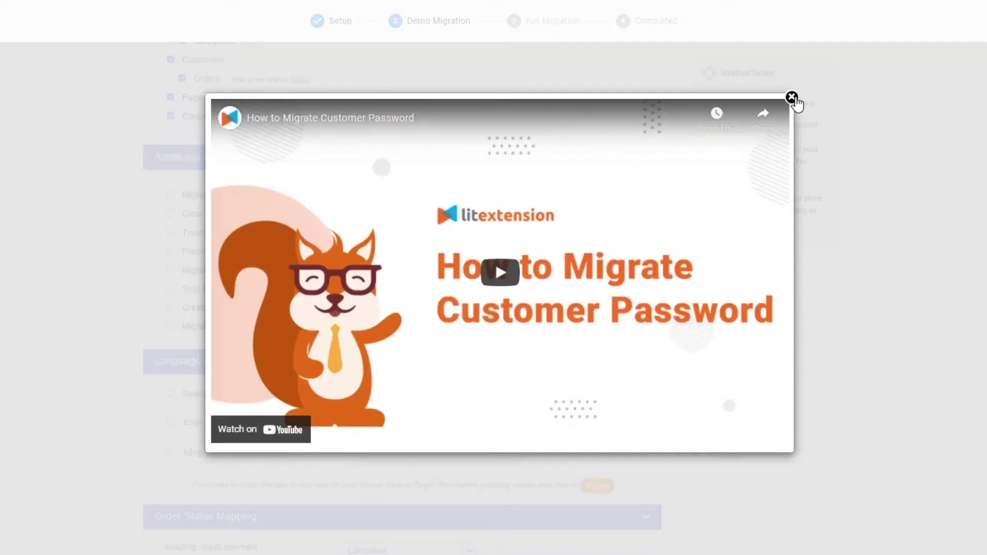
{"action": "left_click", "coordinate": [792, 97]}
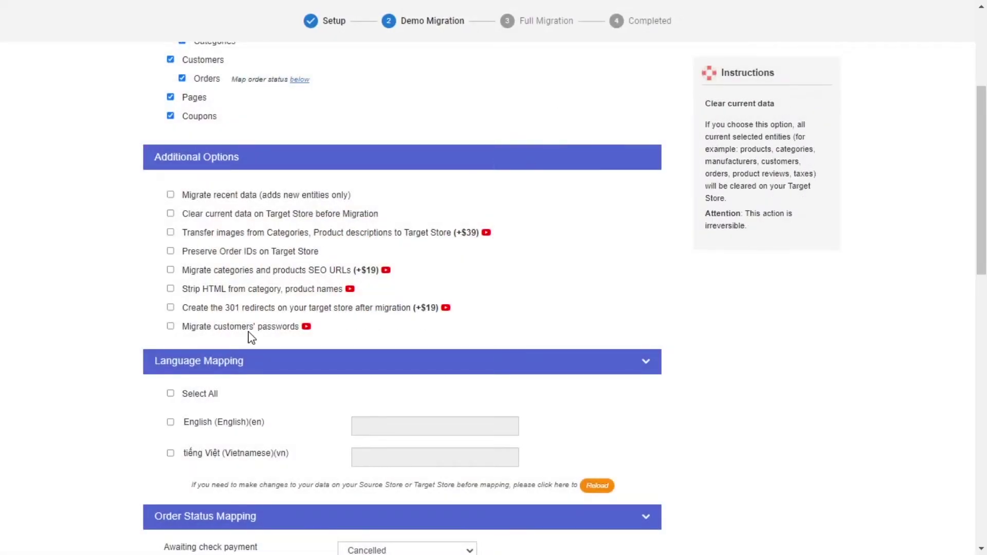
{"action": "scroll", "coordinate": [278, 355], "scroll_direction": "down", "scroll_amount": 1}
In Language Mapping, select all languages except Vietnamese.
{"action": "left_click", "coordinate": [171, 322]}
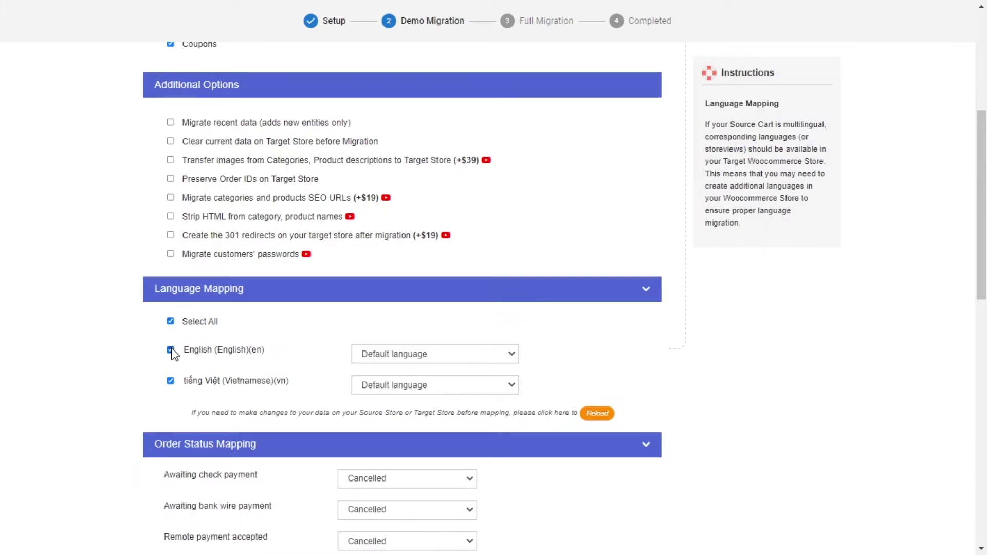
{"action": "left_click", "coordinate": [171, 382]}
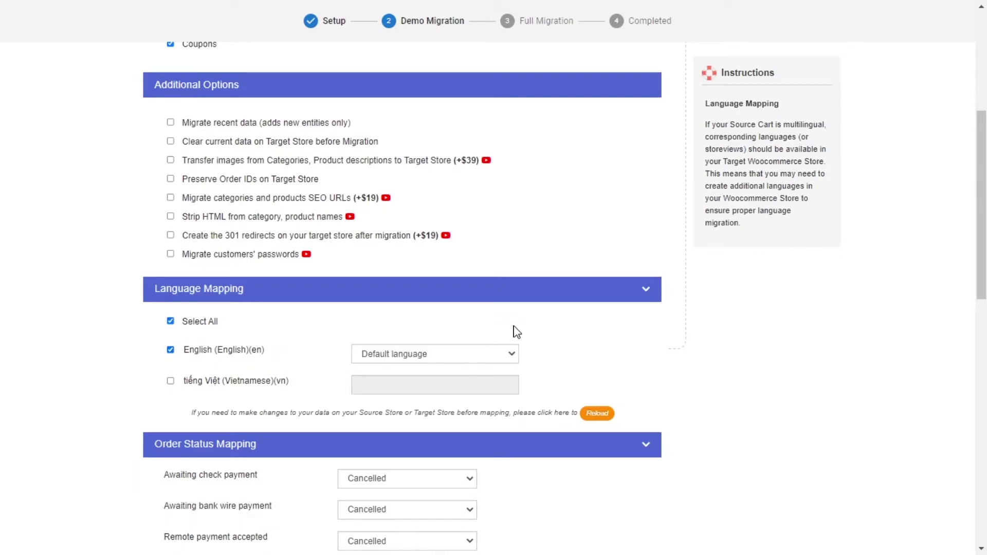
{"action": "scroll", "coordinate": [514, 331], "scroll_direction": "down", "scroll_amount": 3}
Map Awaiting check payment to Failed; bank wire, remote payment, unpaid backorder, COD to Completed.
{"action": "left_click", "coordinate": [407, 261]}
{"action": "left_click", "coordinate": [409, 299]}
{"action": "left_click", "coordinate": [406, 293]}
{"action": "left_click", "coordinate": [397, 319]}
{"action": "left_click", "coordinate": [399, 324]}
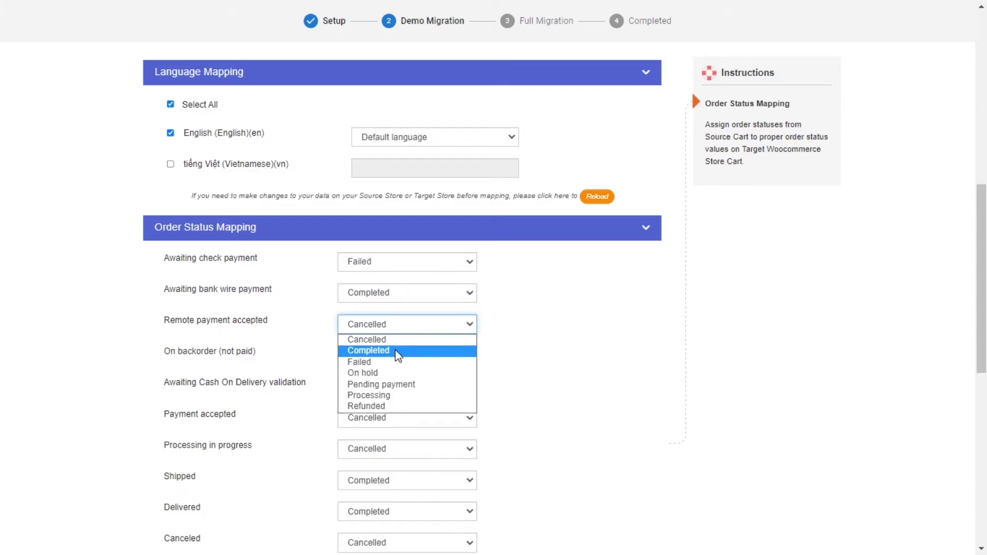
{"action": "left_click", "coordinate": [397, 350]}
{"action": "left_click", "coordinate": [396, 355]}
{"action": "left_click", "coordinate": [394, 381]}
{"action": "left_click", "coordinate": [395, 386]}
{"action": "left_click", "coordinate": [395, 412]}
{"action": "scroll", "coordinate": [403, 286], "scroll_direction": "down", "scroll_amount": 2}
Map Payment accepted to Failed, Shipped to Cancelled, and Processing, Delivered, Canceled to Completed.
{"action": "left_click", "coordinate": [399, 280]}
{"action": "left_click", "coordinate": [398, 285]}
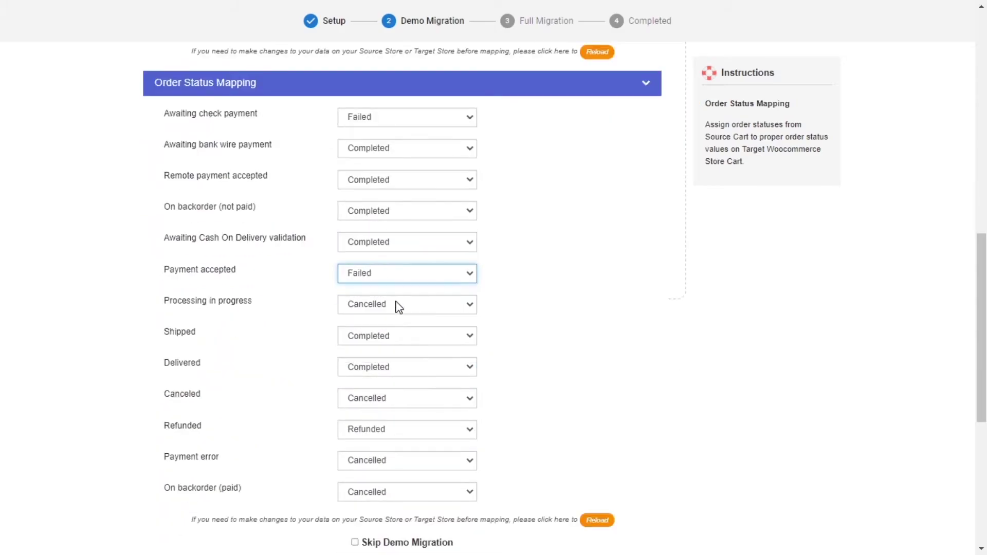
{"action": "left_click", "coordinate": [396, 306]}
{"action": "left_click", "coordinate": [396, 312]}
{"action": "left_click", "coordinate": [394, 337]}
{"action": "left_click", "coordinate": [395, 342]}
{"action": "left_click", "coordinate": [394, 367]}
{"action": "left_click", "coordinate": [396, 371]}
{"action": "left_click", "coordinate": [396, 400]}
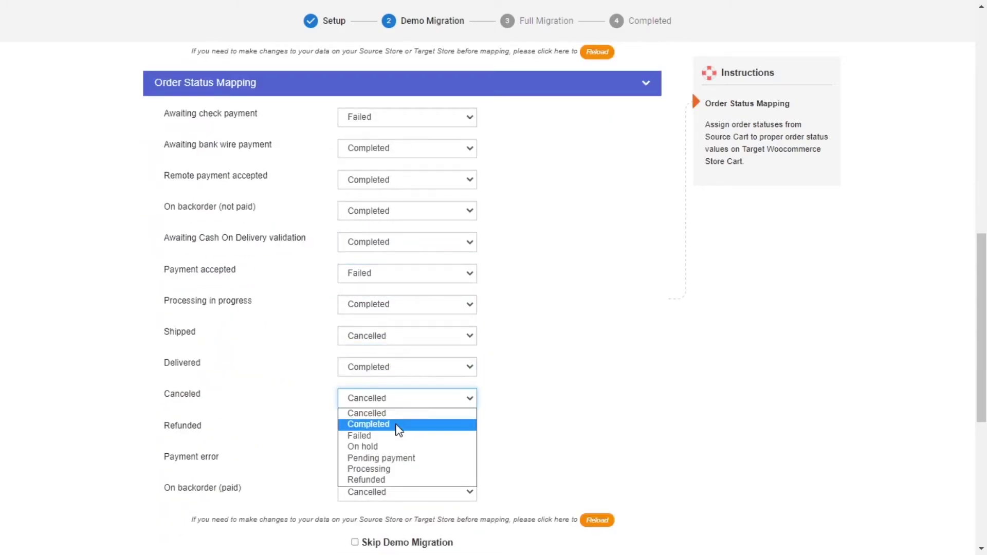
{"action": "left_click", "coordinate": [399, 426]}
{"action": "scroll", "coordinate": [399, 401], "scroll_direction": "down", "scroll_amount": 1}
Map Refunded, Payment error and On backorder (paid) to Completed, and skip the demo migration.
{"action": "left_click", "coordinate": [399, 365]}
{"action": "left_click", "coordinate": [398, 384]}
{"action": "left_click", "coordinate": [393, 388]}
{"action": "left_click", "coordinate": [392, 415]}
{"action": "left_click", "coordinate": [391, 421]}
{"action": "left_click", "coordinate": [369, 445]}
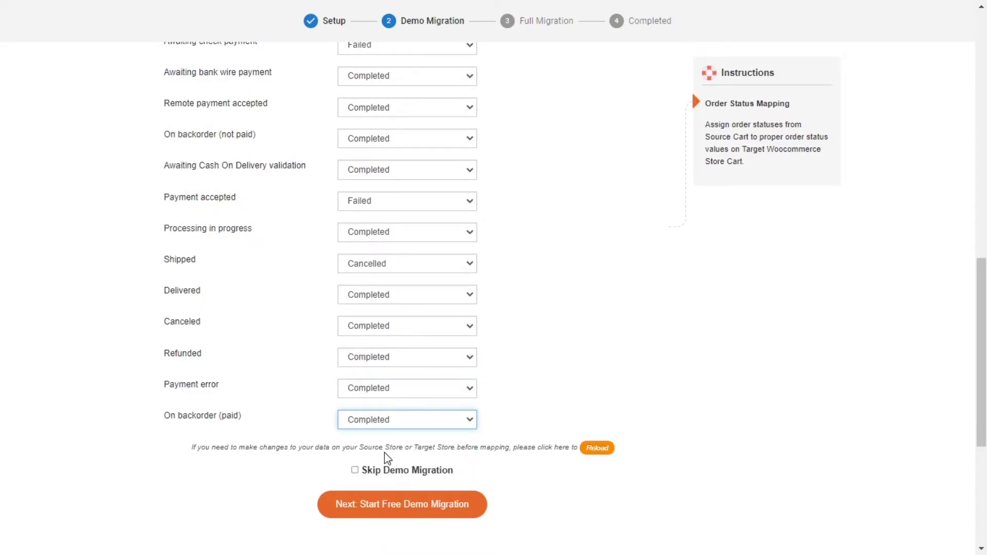
{"action": "left_click", "coordinate": [355, 471]}
Launch the full migration and wait for it to complete.
{"action": "left_click", "coordinate": [401, 517]}
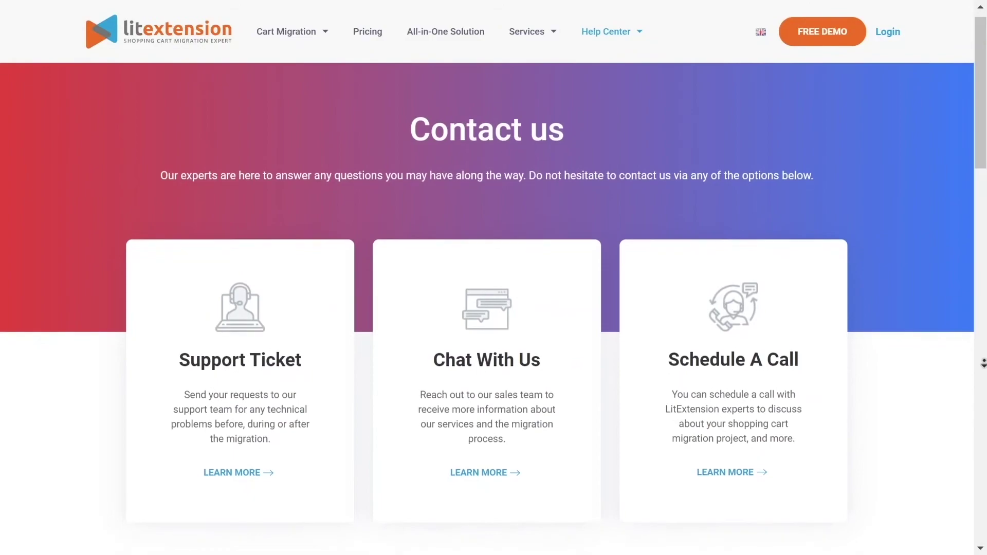
Scroll through the Contact us page's support options and contact form.
{"action": "scroll", "coordinate": [984, 374], "scroll_direction": "down", "scroll_amount": 3}
{"action": "scroll", "coordinate": [984, 375], "scroll_direction": "down", "scroll_amount": 5}
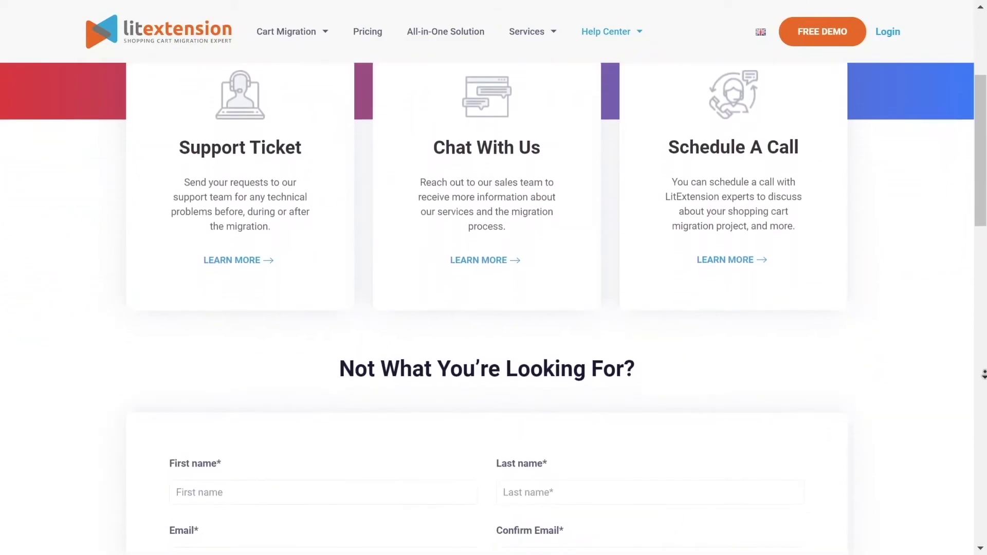
{"action": "scroll", "coordinate": [984, 375], "scroll_direction": "down", "scroll_amount": 4}
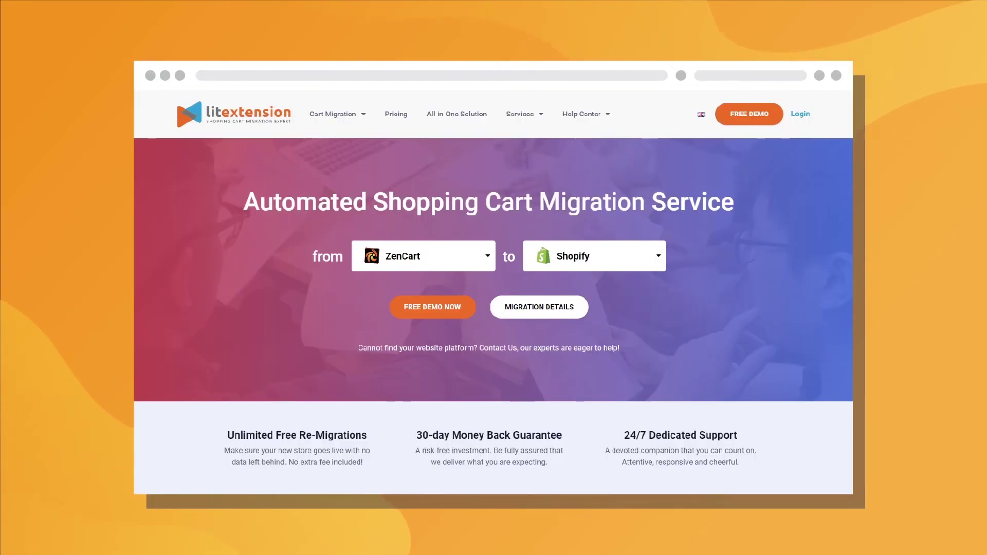
{"action": "left_click", "coordinate": [428, 312]}
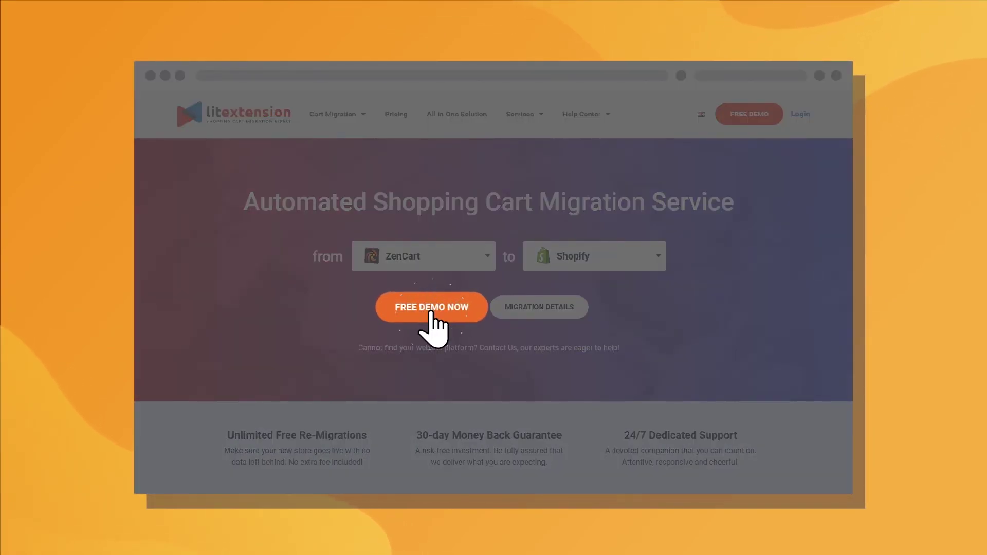